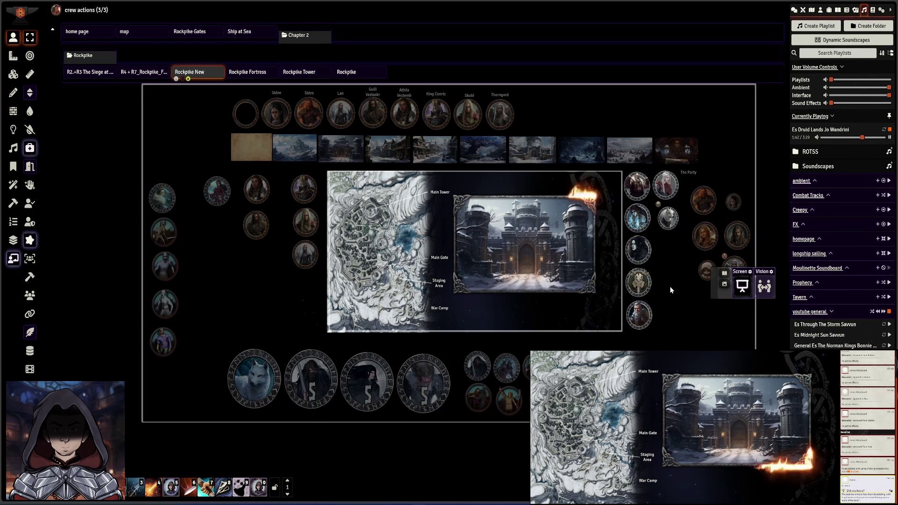
Move the round shield token from the party column onto the gate picture and put it back
mouse_move(637, 281)
left_mouse_down()
mouse_move(537, 264)
mouse_move(650, 290)
mouse_move(638, 283)
left_mouse_up()
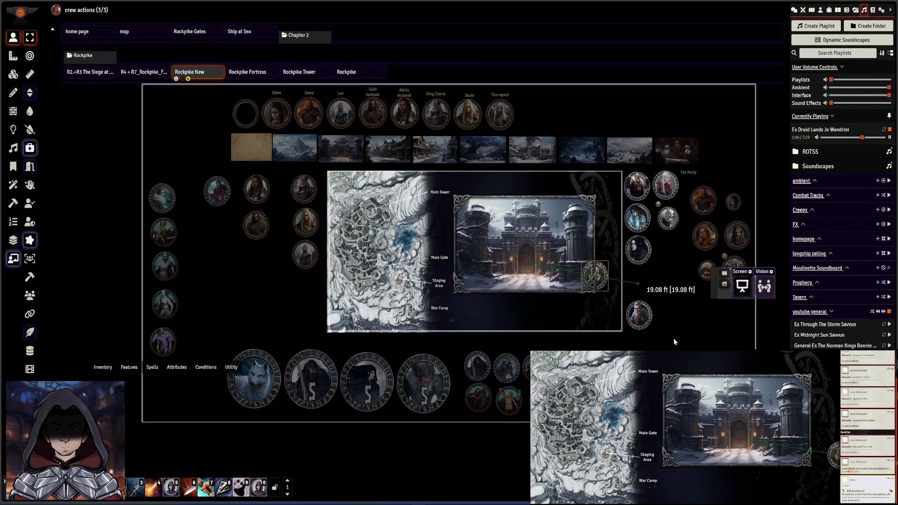
left_click(681, 348)
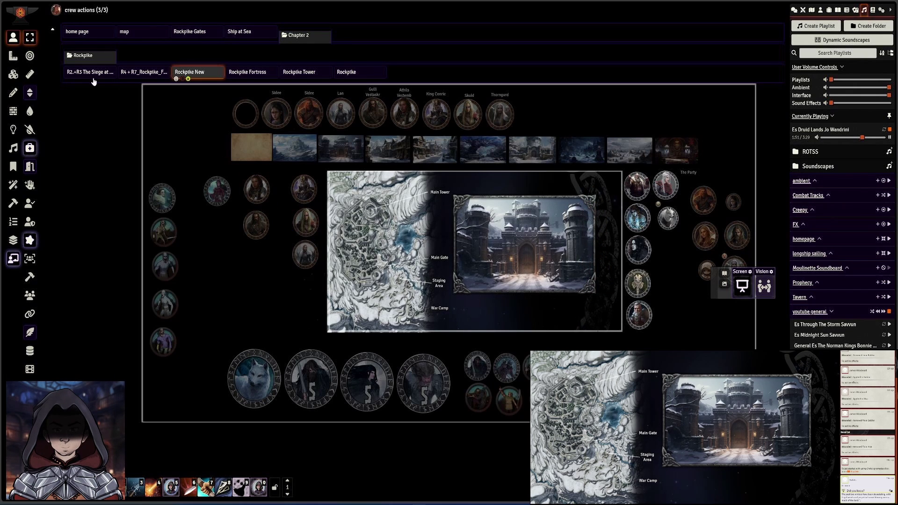
Switch to editing tiles and select the display area's dark background tile and the snowy city map tile to inspect them
left_click(10, 75)
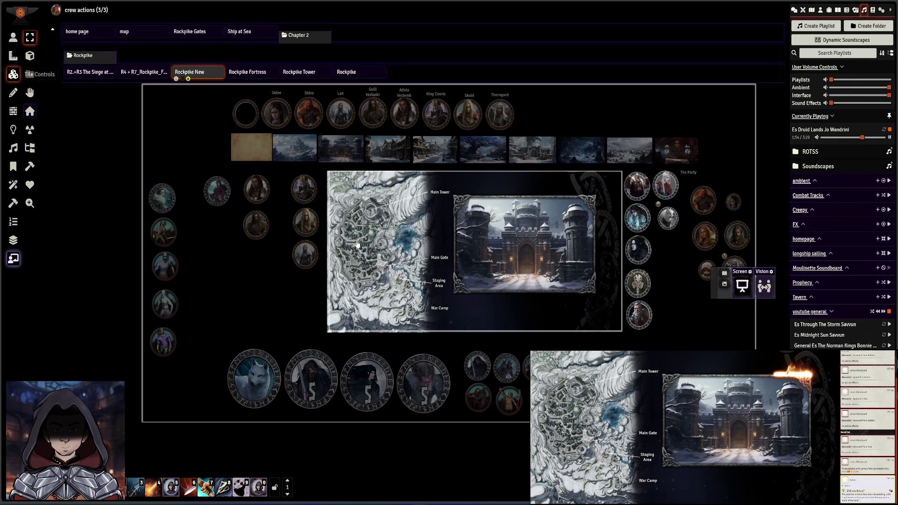
left_click(518, 322)
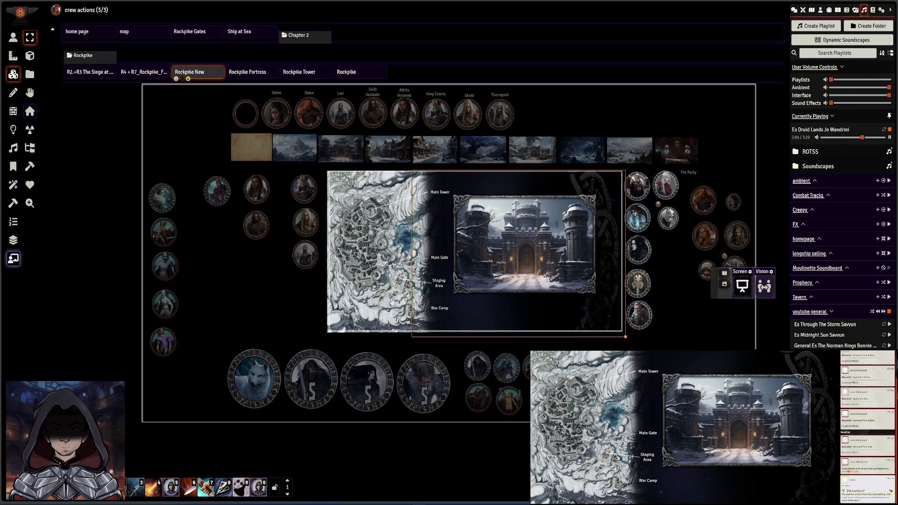
left_click(383, 250)
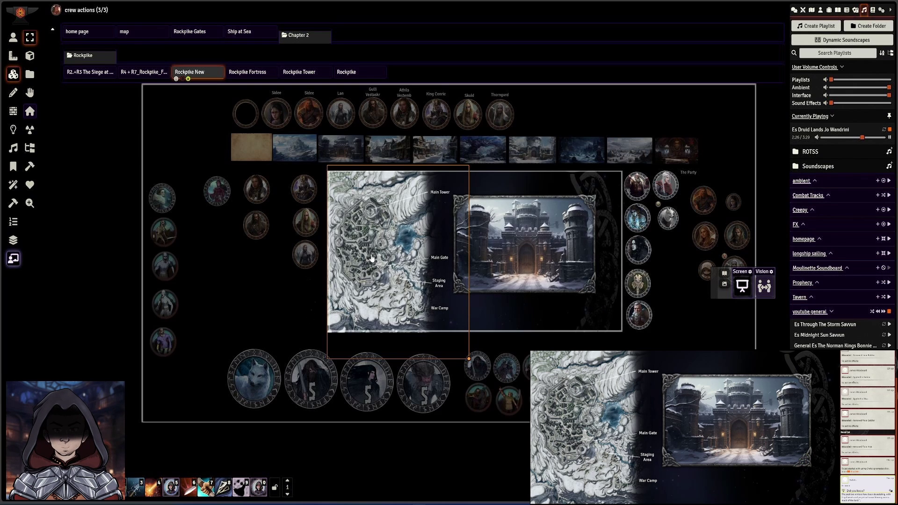
Return to token control and preview the mountain castle, gate, two town street and blue tree pictures in the display frame
left_click(13, 43)
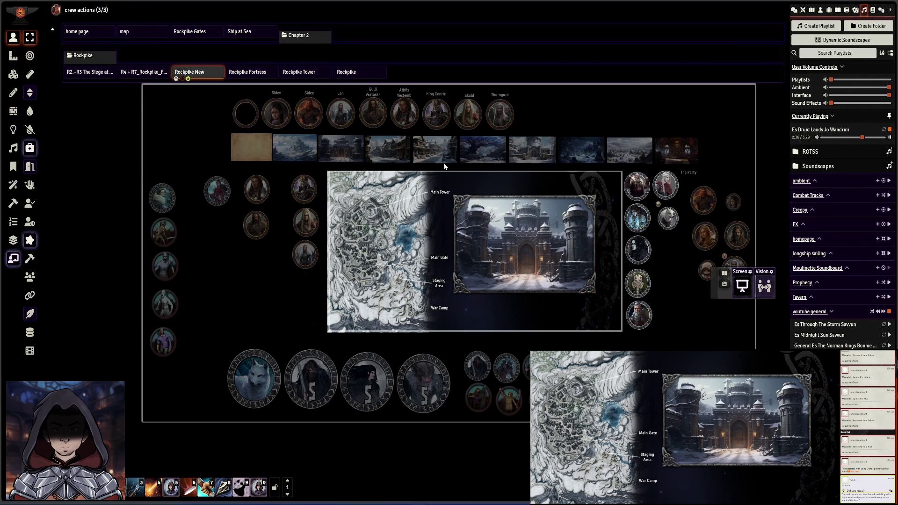
left_click(304, 149)
left_click(339, 152)
left_click(396, 156)
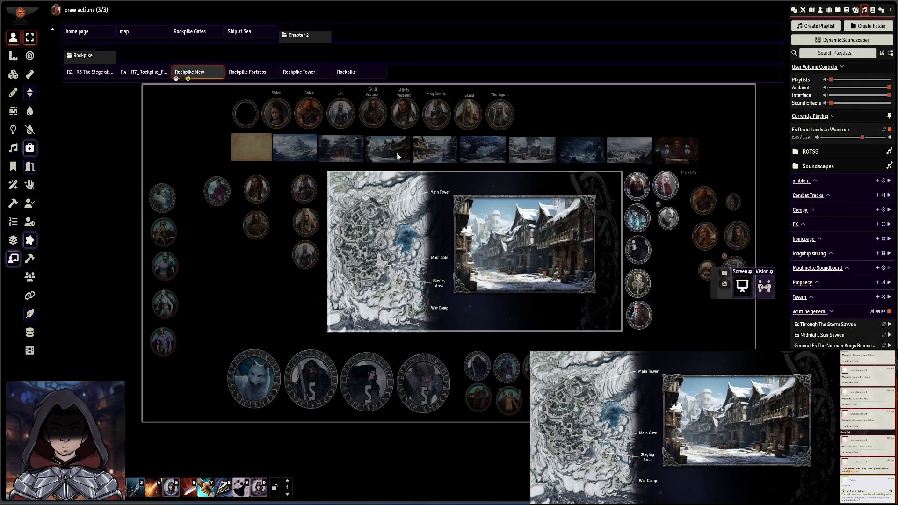
left_click(433, 155)
left_click(477, 159)
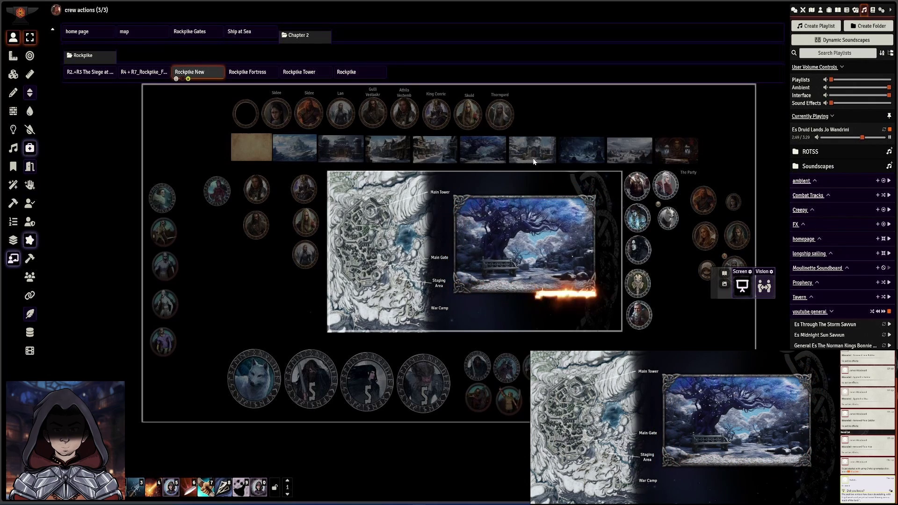
Switch to Discord and look through the Midjourney images in the secret-room channel, including the snowy graveyard ones
key("alt+Tab")
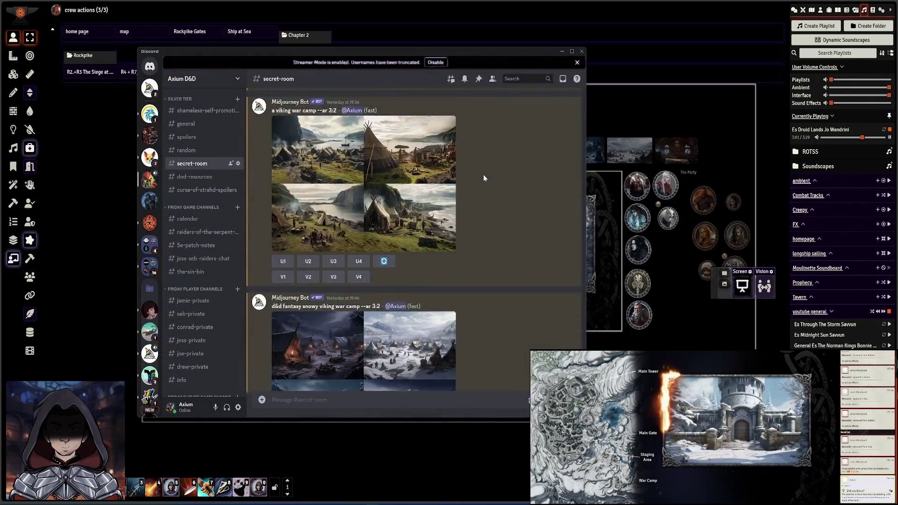
scroll(483, 175, "down", 5)
scroll(484, 175, "up", 5)
scroll(485, 174, "up", 10)
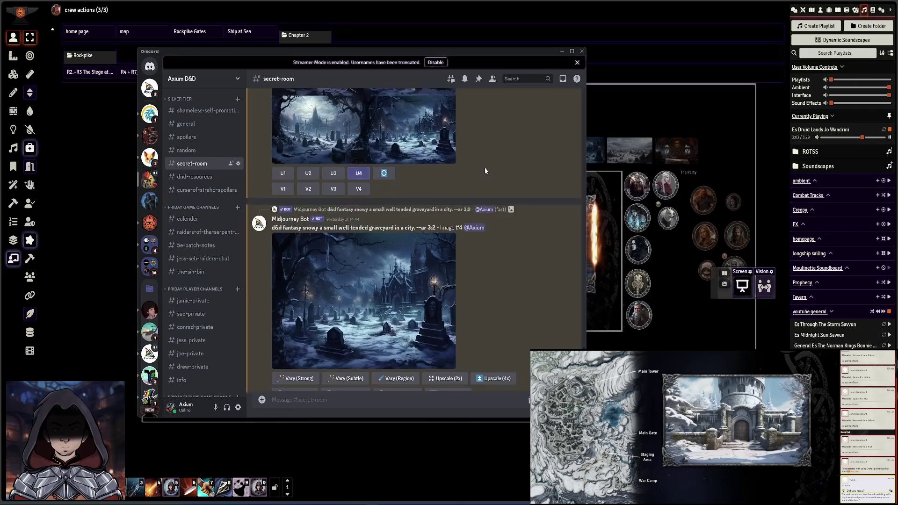
scroll(485, 169, "down", 10)
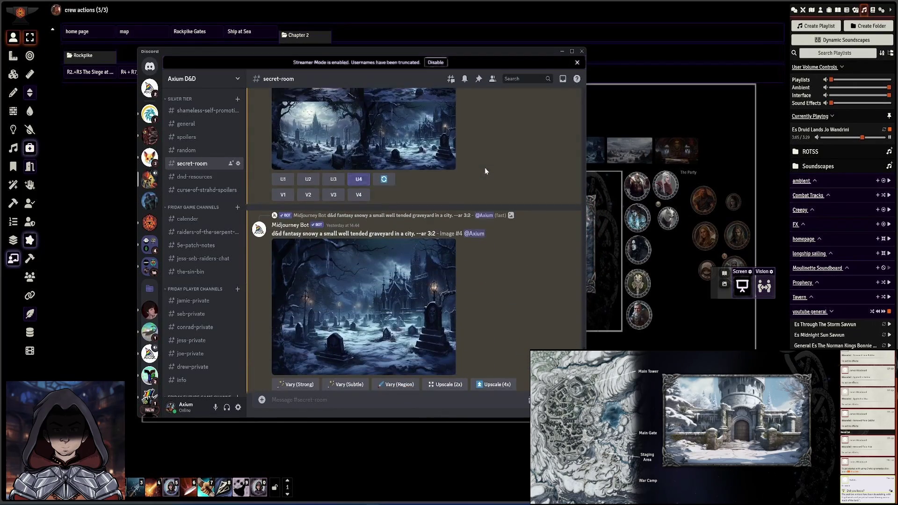
Switch back to Foundry VTT and cycle the display frame through further scene pictures, ending on the mountain castle
key("alt+Tab")
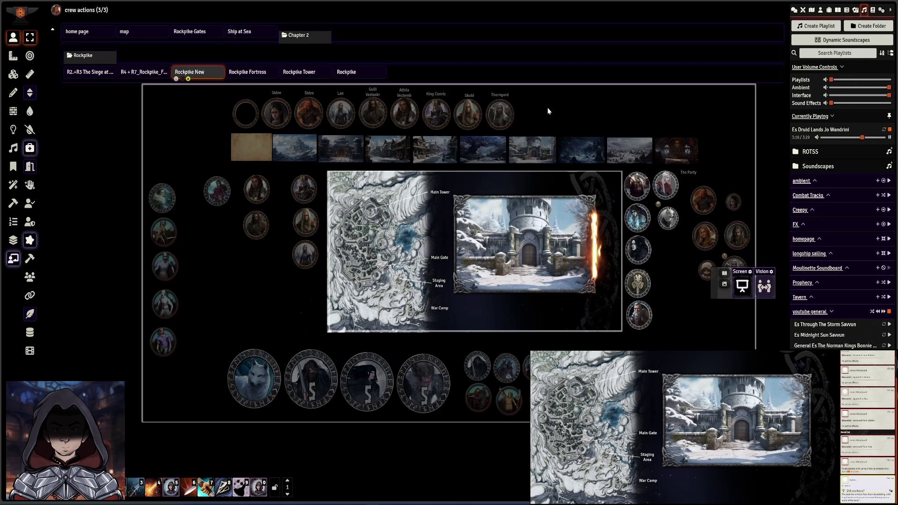
left_click(571, 152)
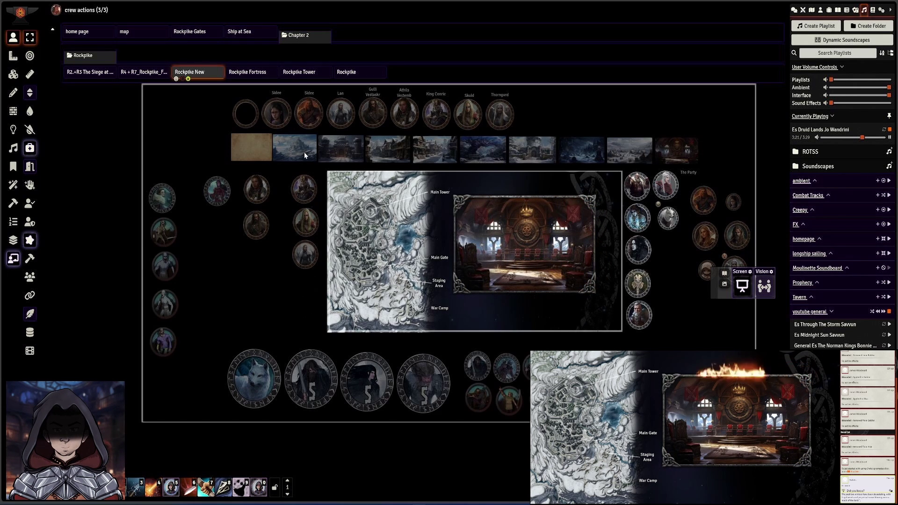
left_click(304, 152)
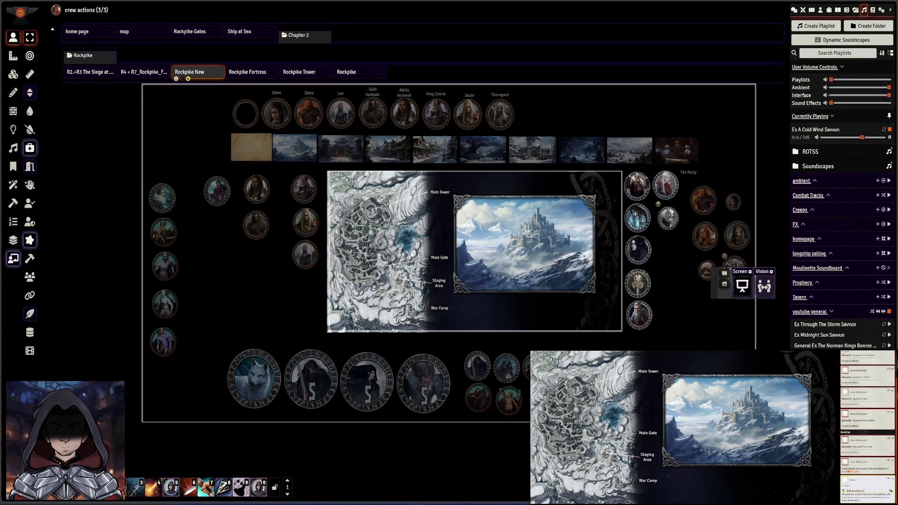
Show the first four character portraits in turn over the city map, and clear the portrait with the empty ring
left_click(280, 113)
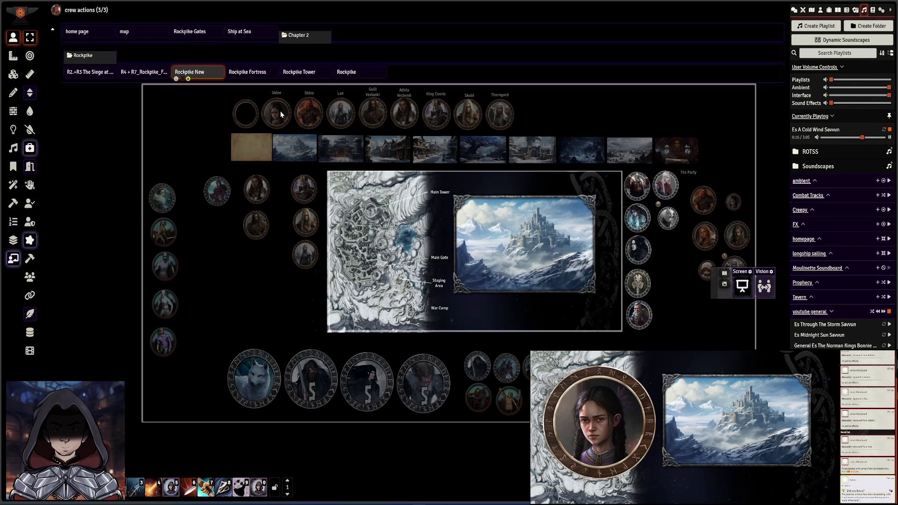
left_click(316, 116)
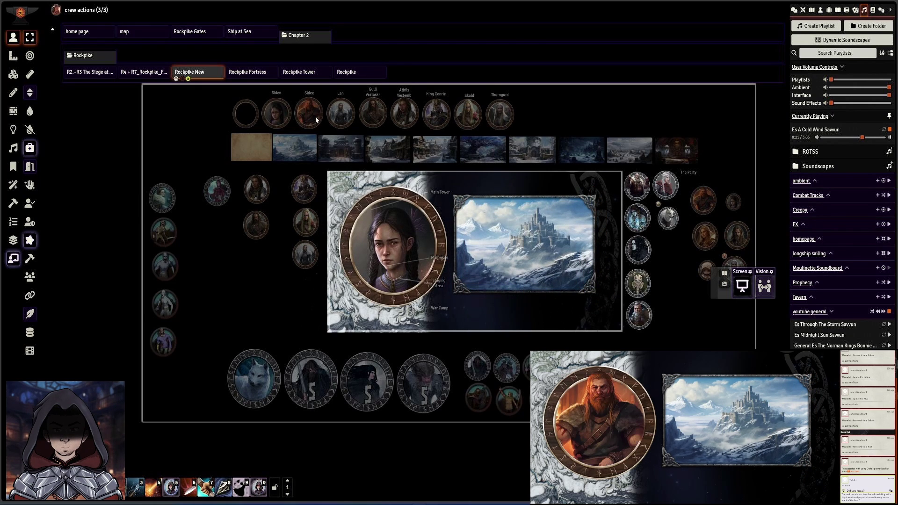
left_click(340, 121)
left_click(369, 118)
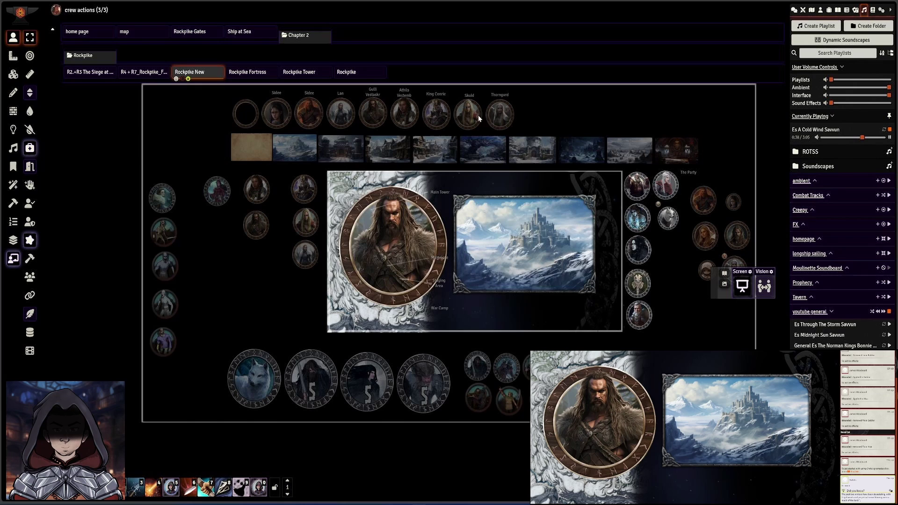
left_click(252, 117)
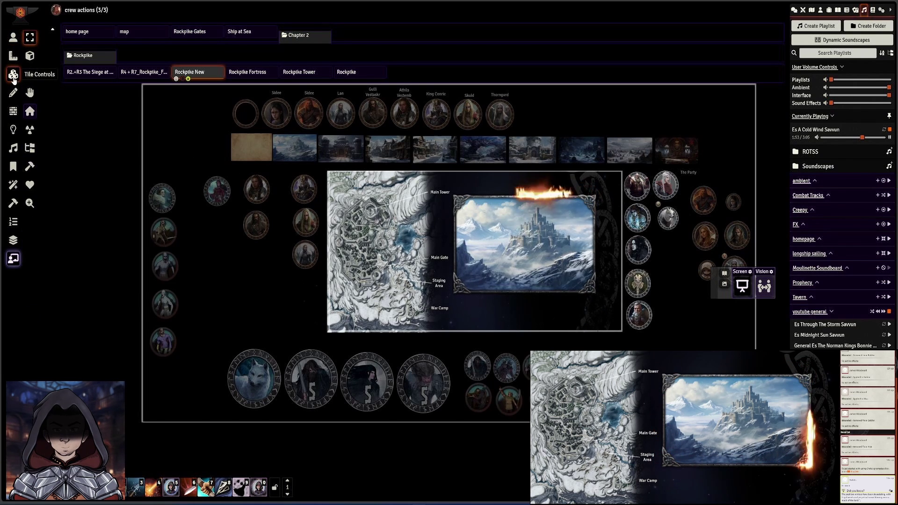
Open the framed scene picture tile's settings and examine its trigger setup and list of additional images
left_click(14, 77)
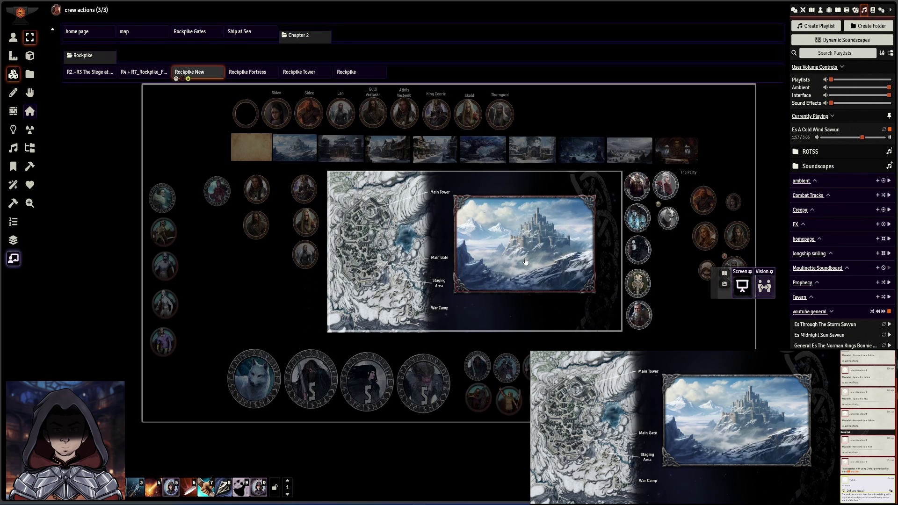
double_click(436, 190)
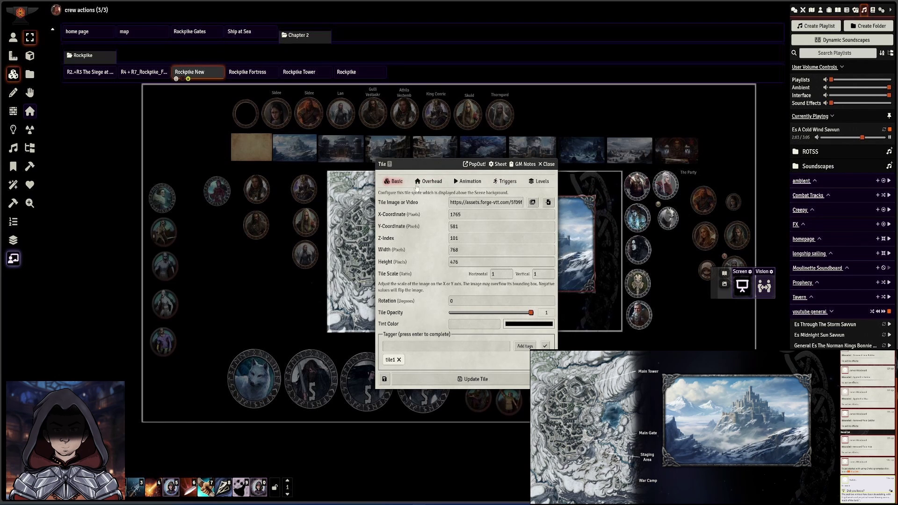
left_click(508, 182)
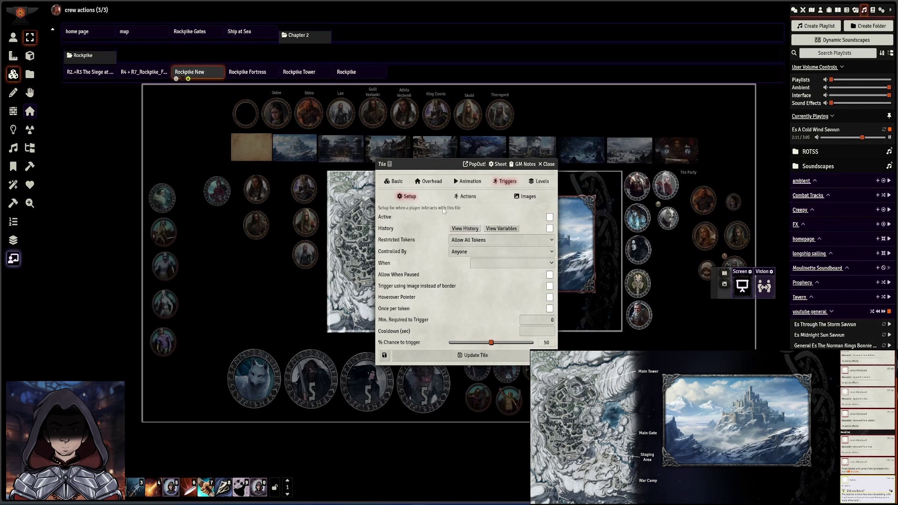
left_click(526, 196)
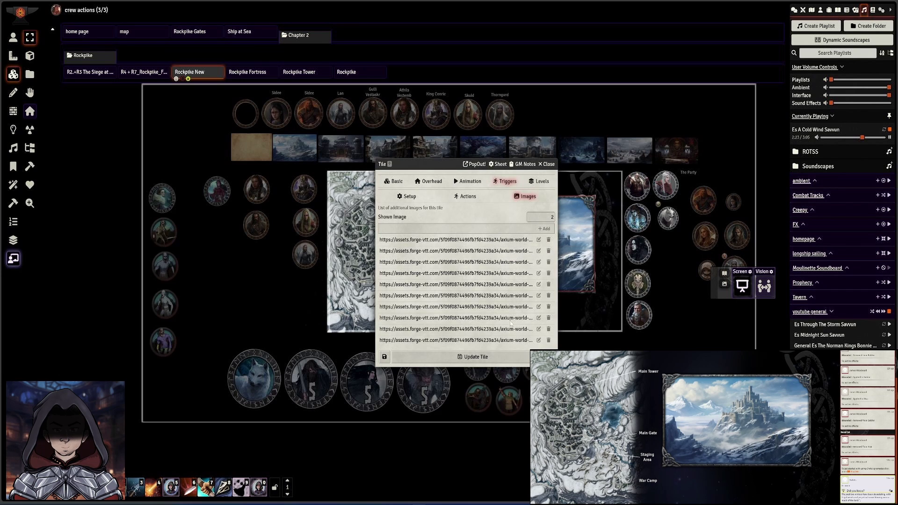
left_click(547, 165)
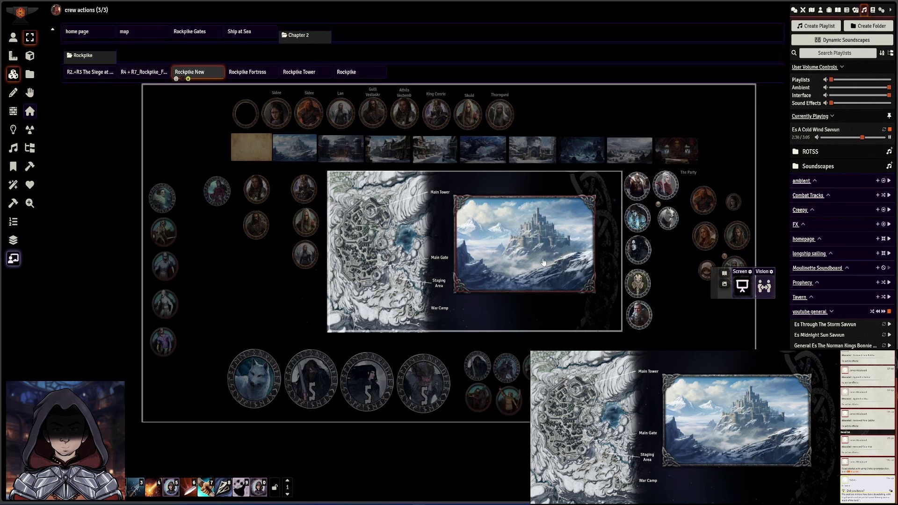
Cycle the display frame through the parchment, mountain castle, gate, town street, blue tree and tower pictures, ending on the graveyard
left_click(13, 37)
left_click(254, 151)
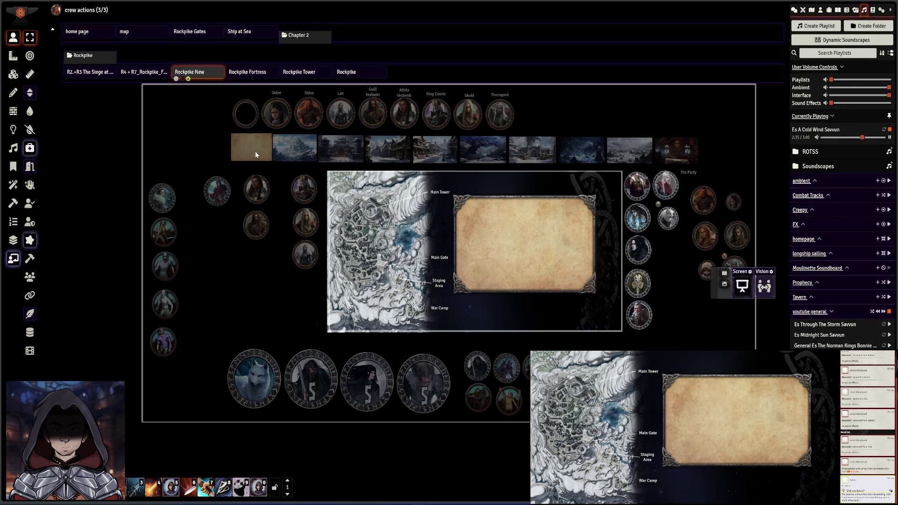
left_click(306, 154)
left_click(338, 153)
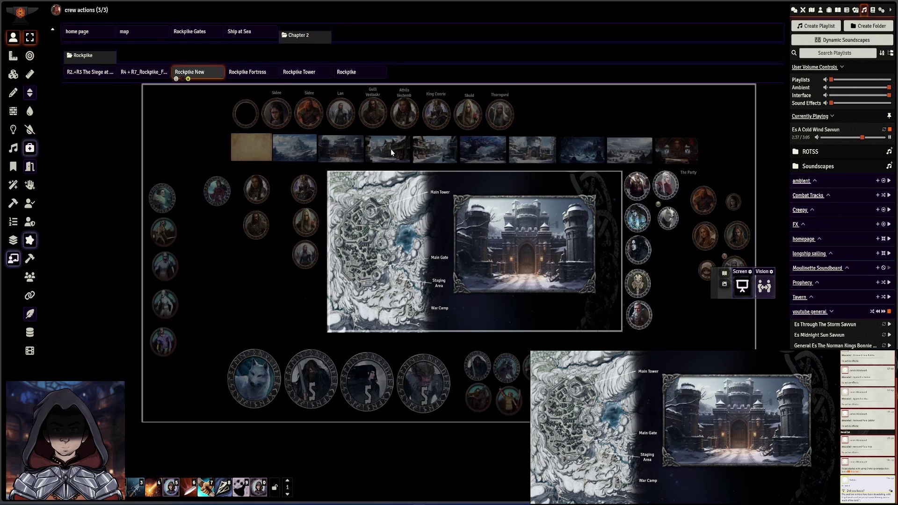
left_click(398, 149)
left_click(472, 145)
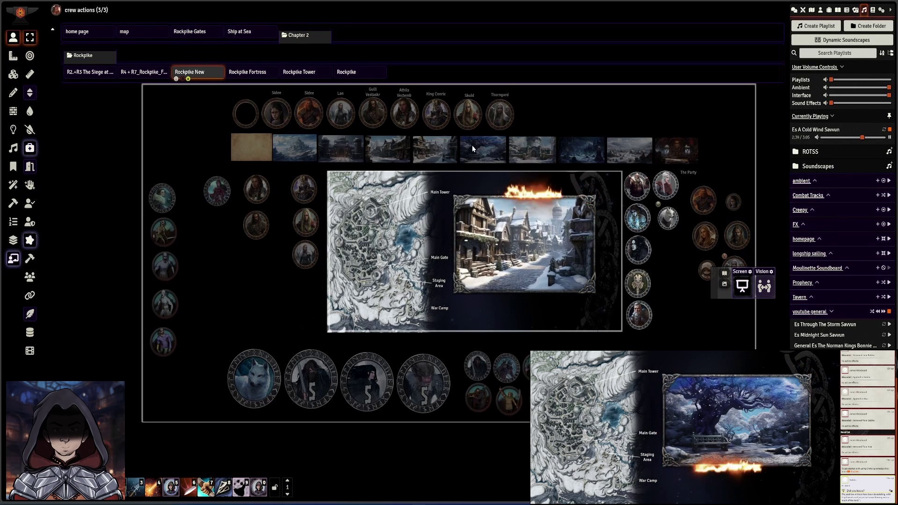
left_click(527, 144)
left_click(574, 143)
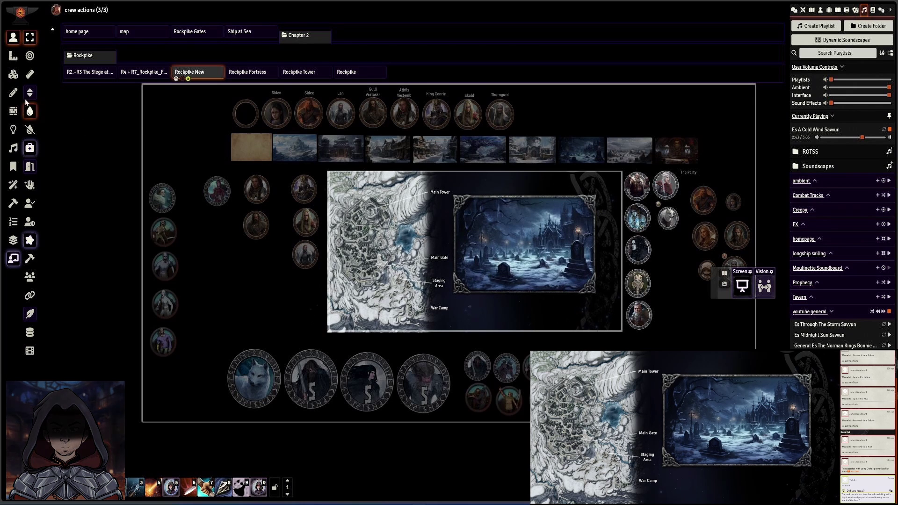
Open the mountain castle thumbnail tile's settings and examine its Switch Tile Image trigger action
left_click(13, 73)
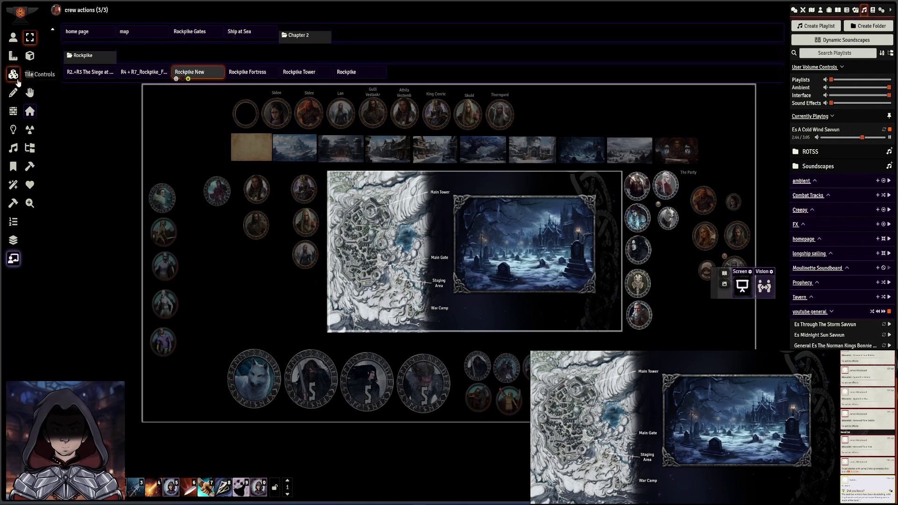
double_click(287, 150)
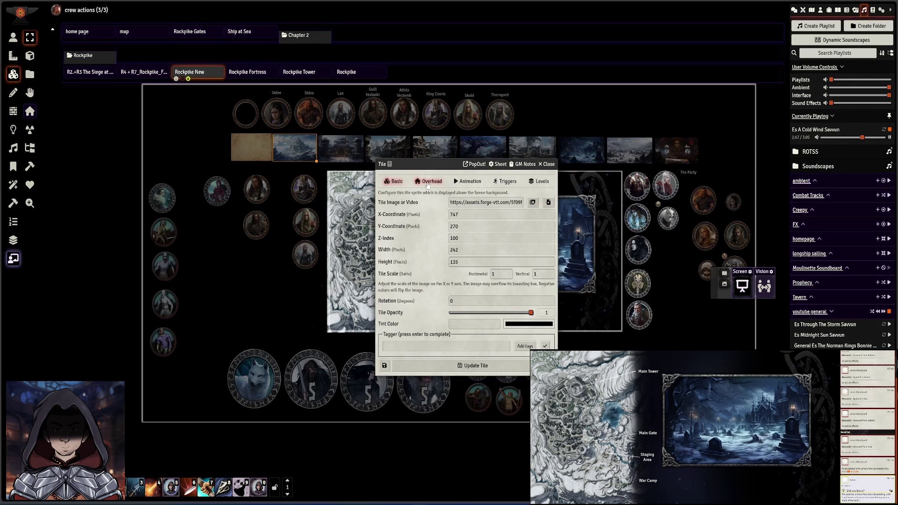
left_click(508, 182)
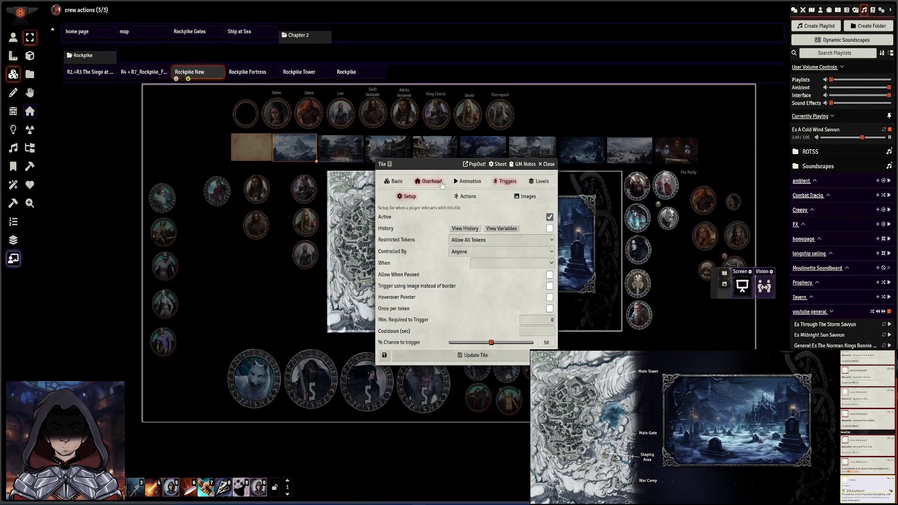
left_click_drag(439, 164, 534, 170)
left_click(558, 202)
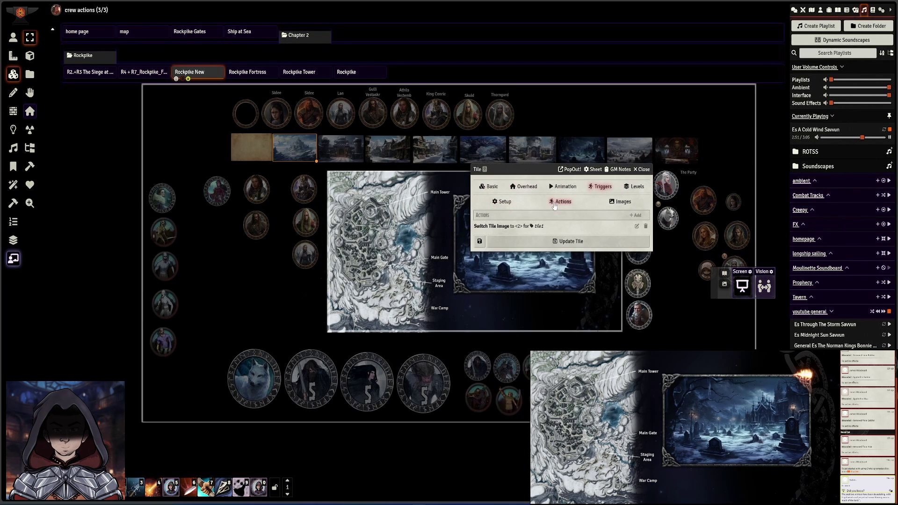
double_click(538, 225)
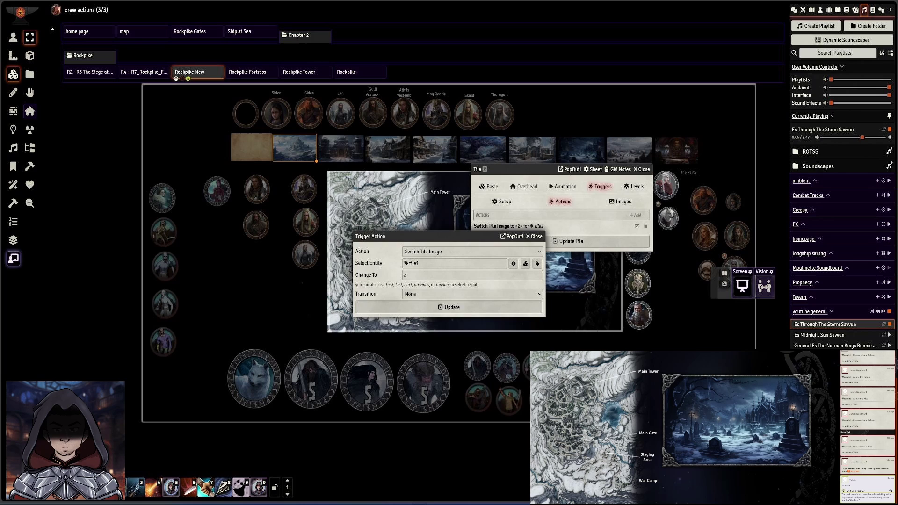
Examine the tile1 tag used as the trigger action's target entity, and close all tile dialogs without changes
left_click(537, 263)
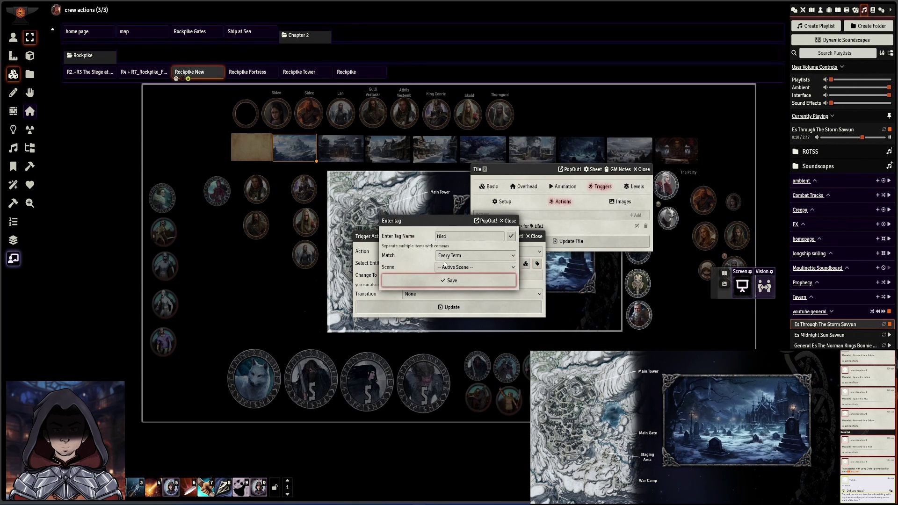
double_click(442, 236)
left_click(510, 221)
left_click(535, 237)
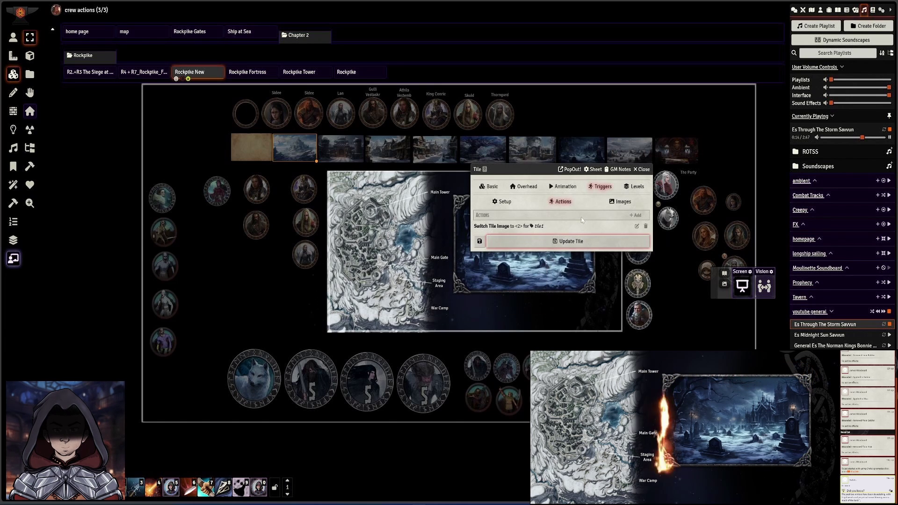
left_click(641, 169)
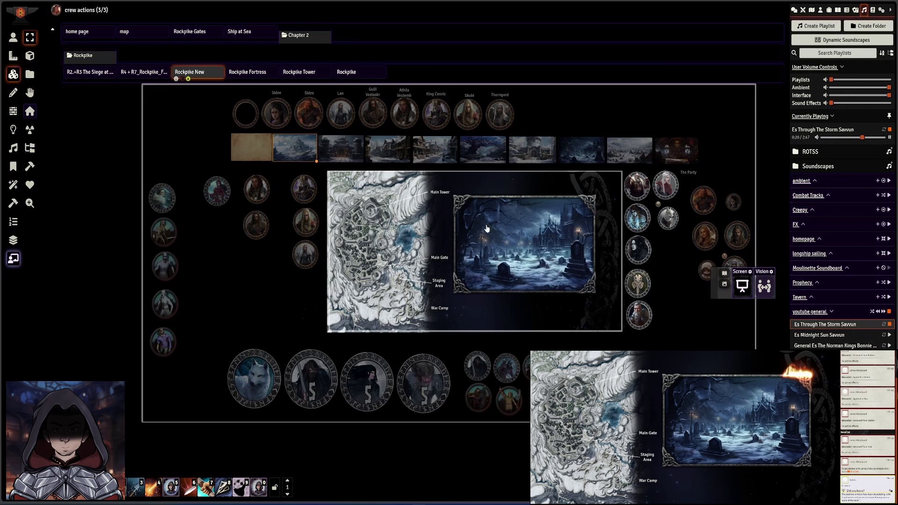
Open the framed graveyard picture tile's settings, check its additional image list and its assigned tag, and close them
double_click(459, 200)
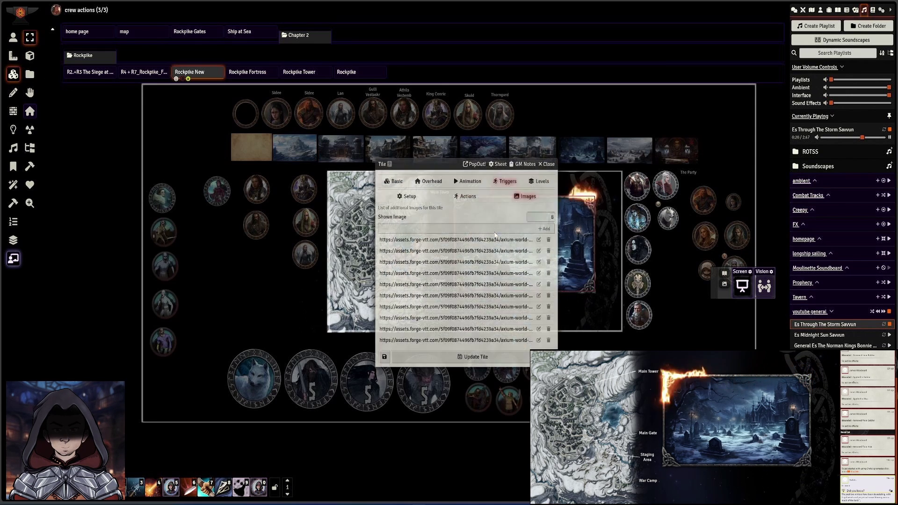
left_click(395, 181)
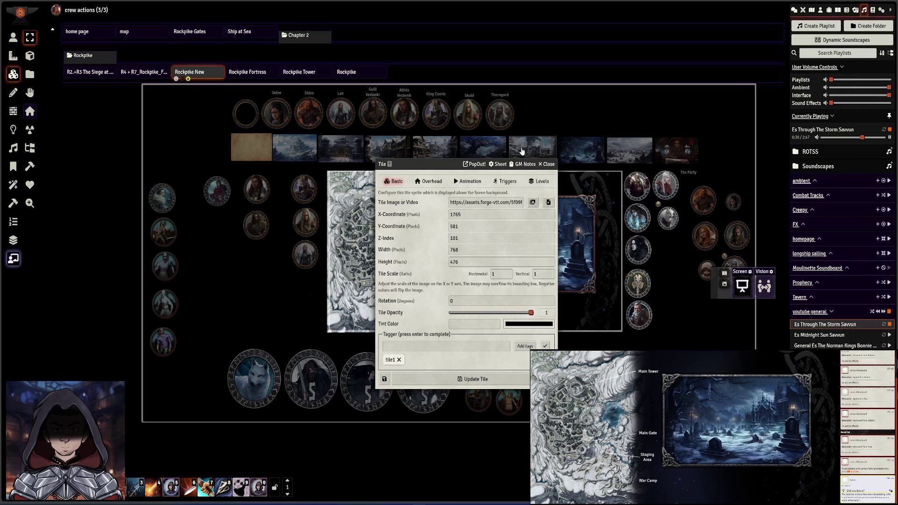
left_click(542, 164)
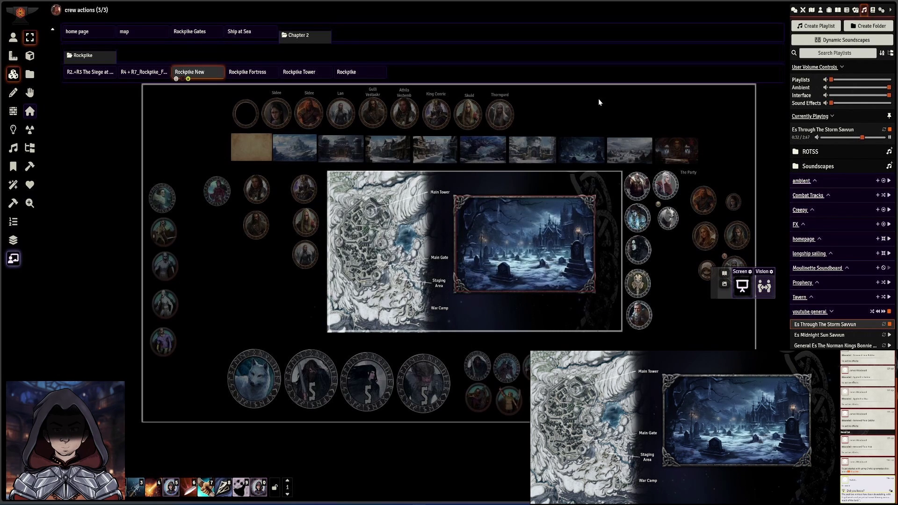
Open the settings of the first character portrait thumbnail tile, the braided girl, and examine its trigger actions
key("1")
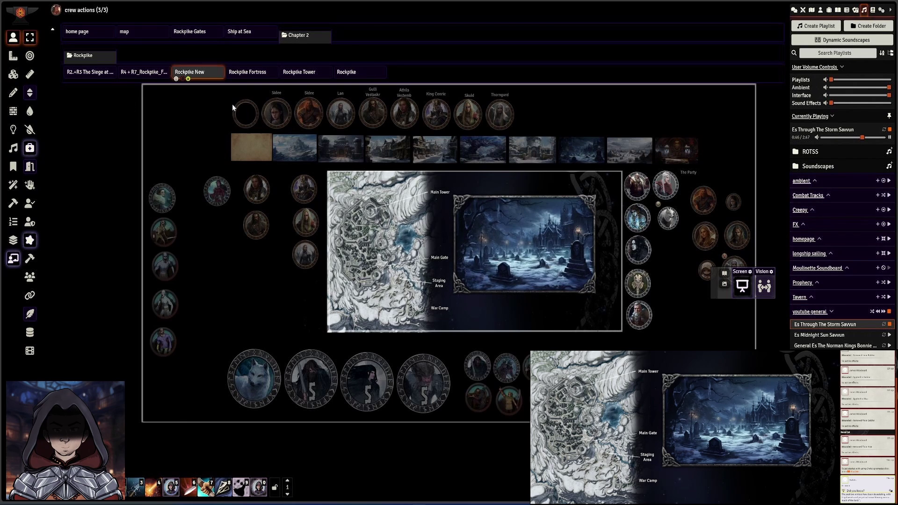
key("t")
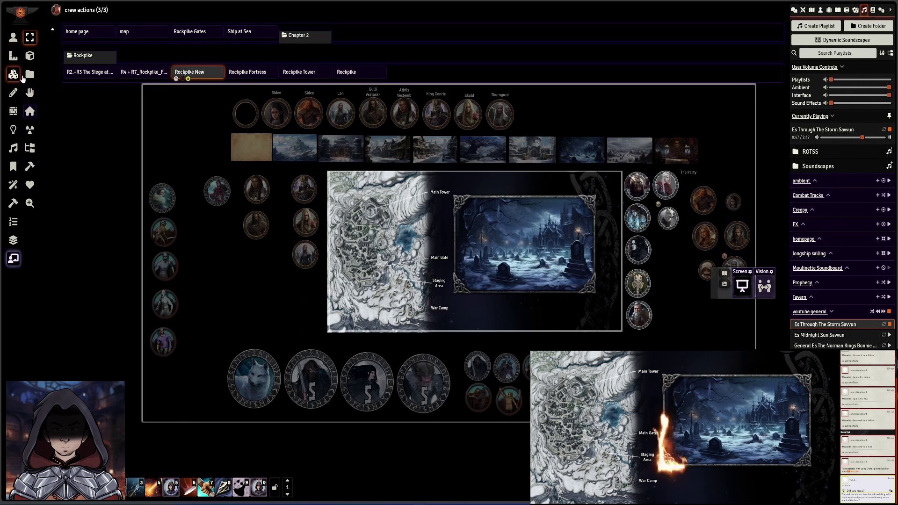
double_click(281, 119)
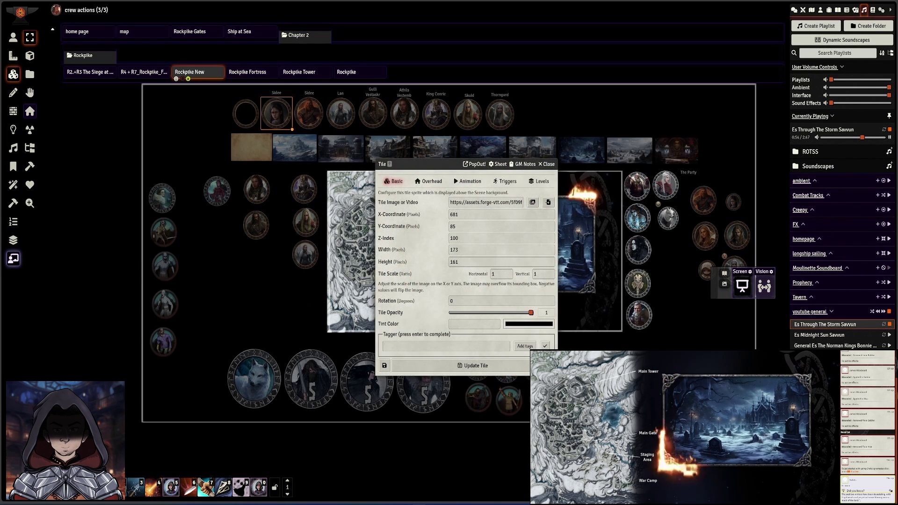
left_click_drag(445, 164, 541, 160)
left_click(563, 192)
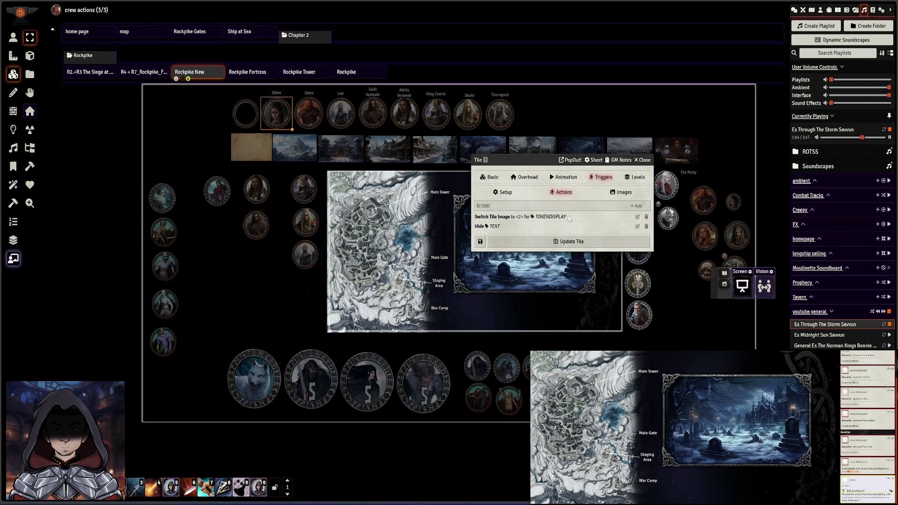
key("Escape")
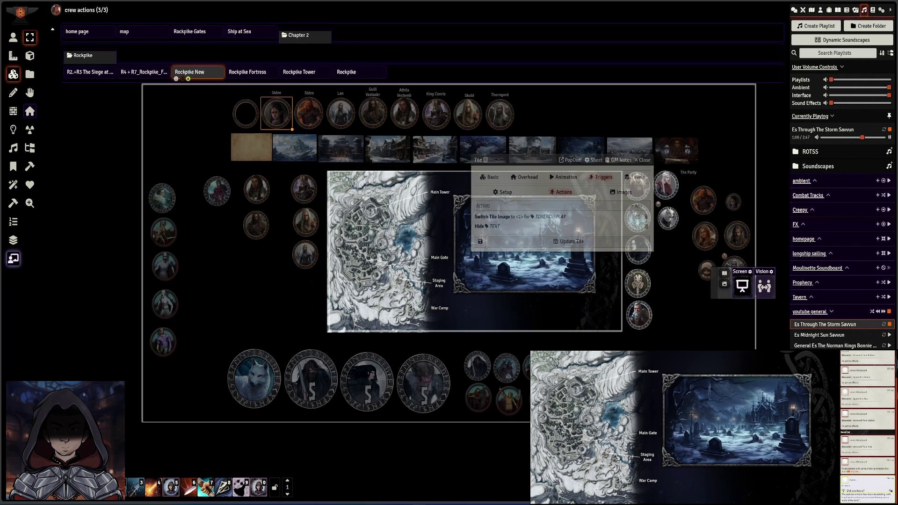
Check the tag on the large portrait display tile over the map, and re-examine the first portrait thumbnail's Hide action
double_click(400, 262)
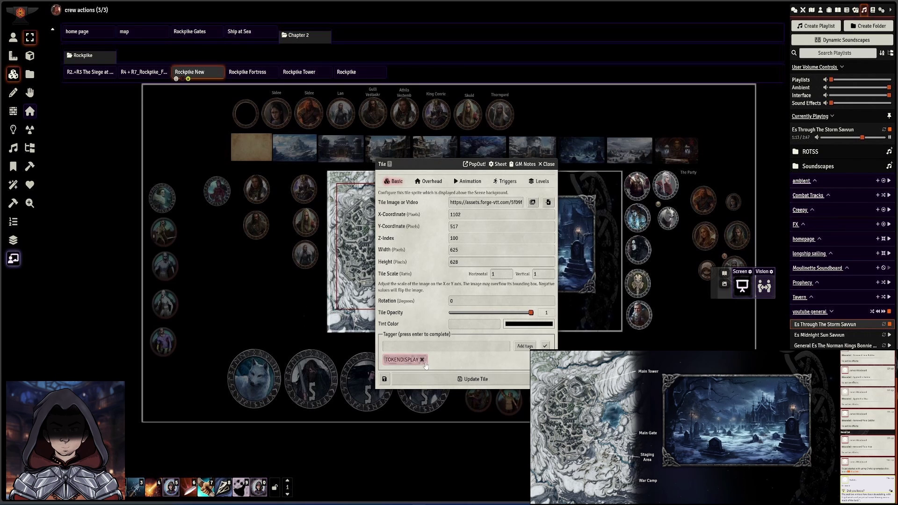
left_click(547, 164)
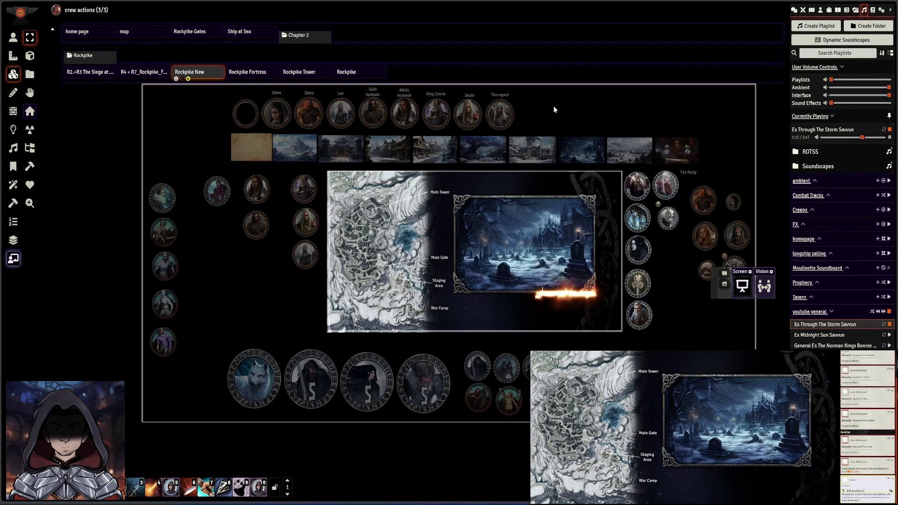
double_click(276, 113)
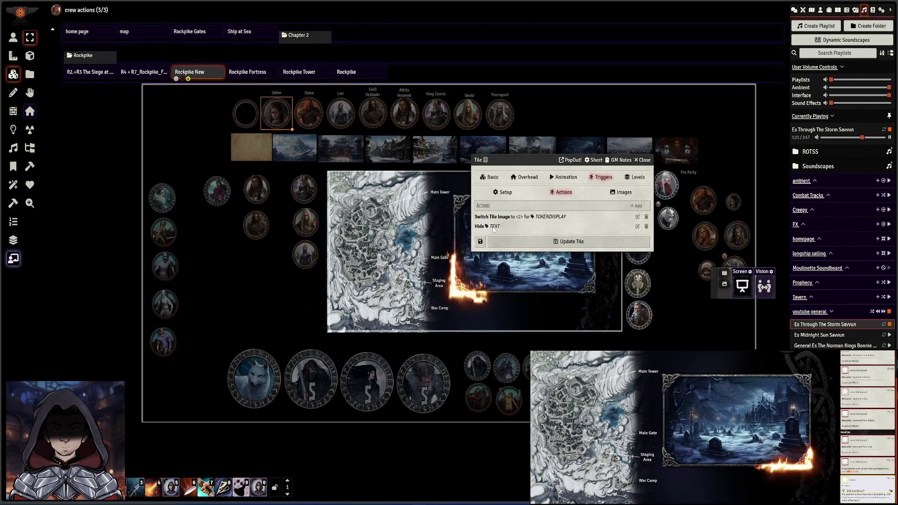
left_click(498, 241)
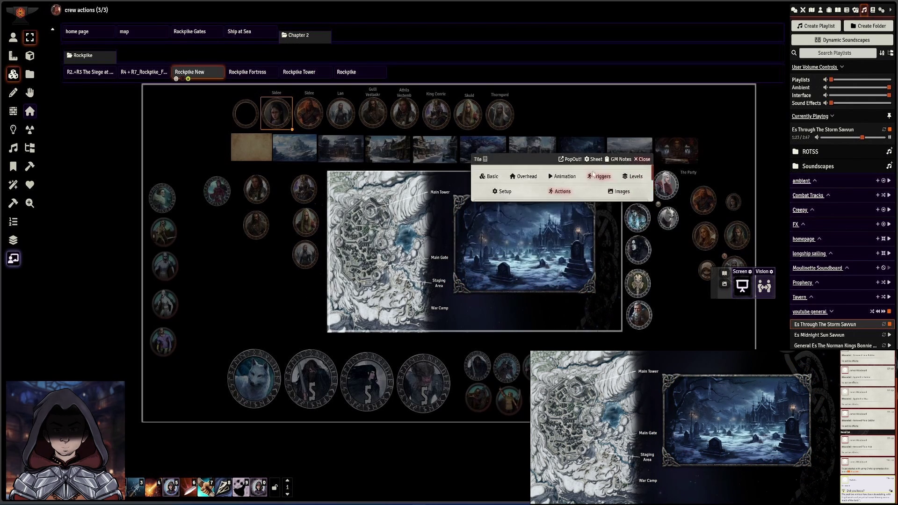
Examine the Main Gate map label's drawing settings, including its text properties and assigned tag, and close them with Update Drawing
key("d")
left_click(440, 192)
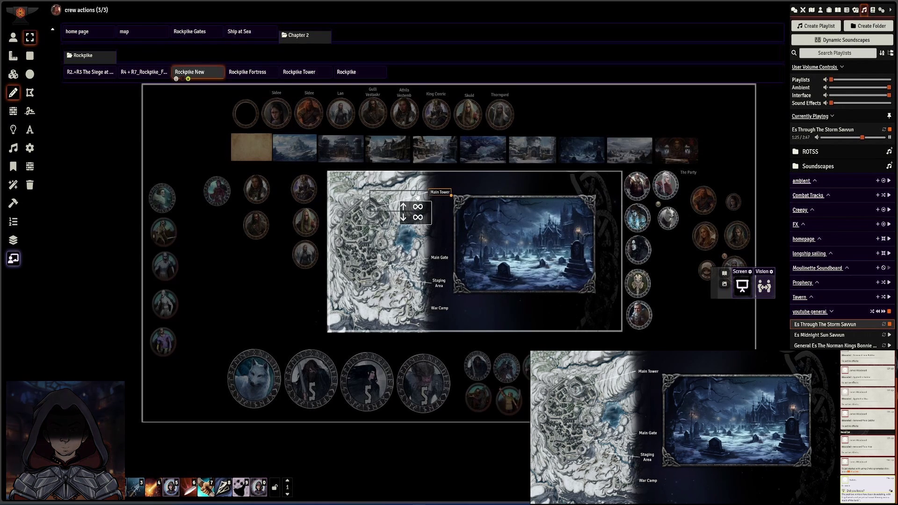
left_click(435, 261)
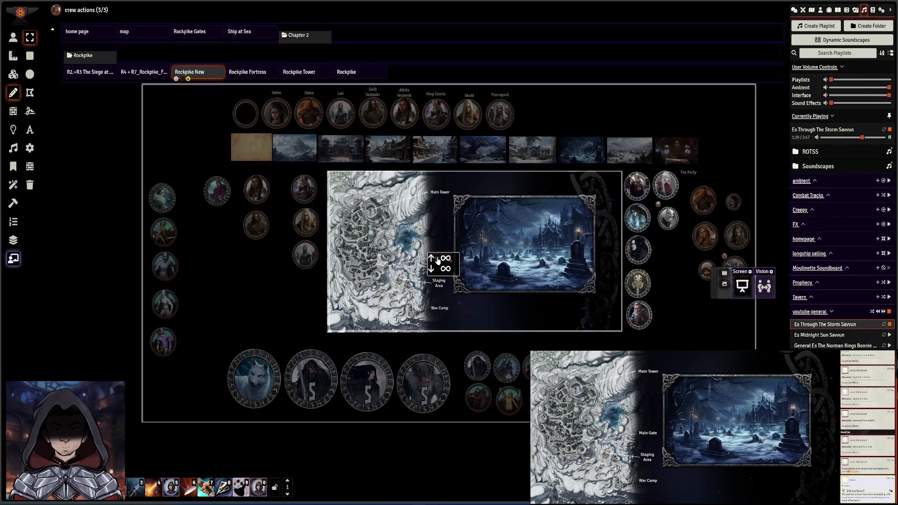
double_click(438, 257)
left_click(509, 206)
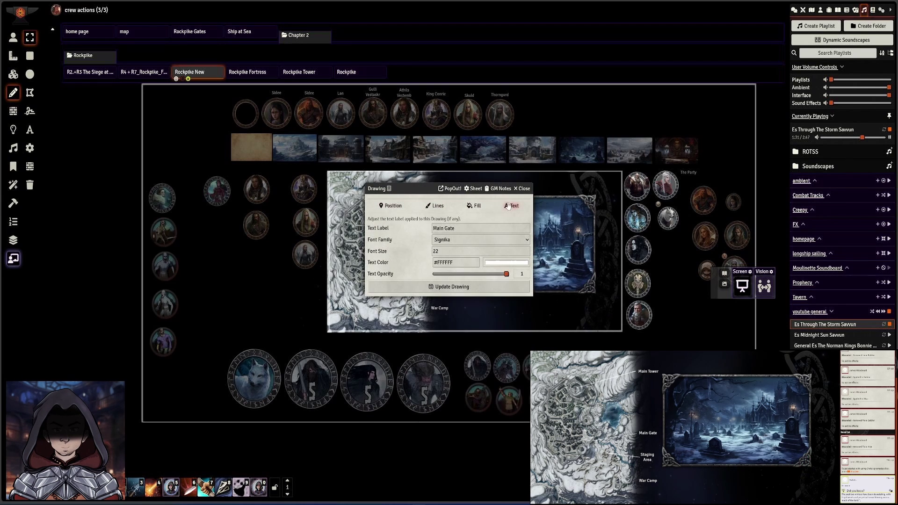
left_click(384, 208)
left_click(389, 391)
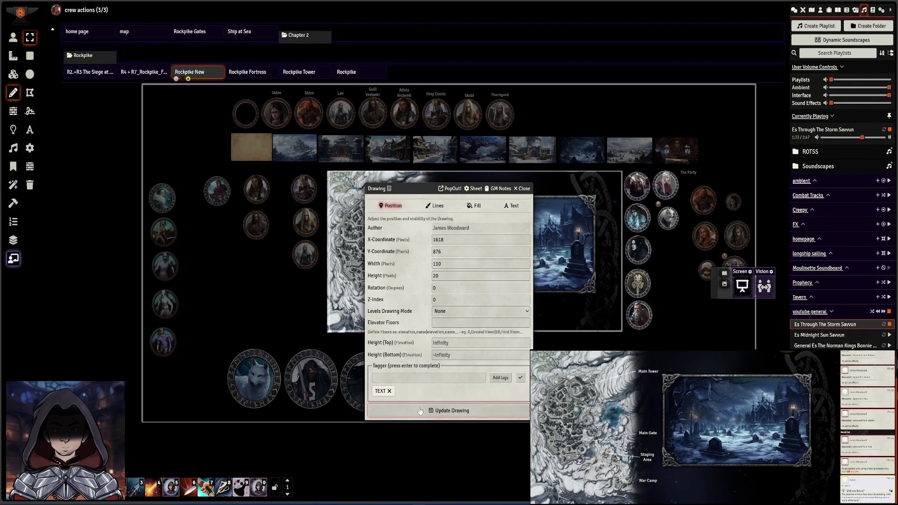
left_click(423, 410)
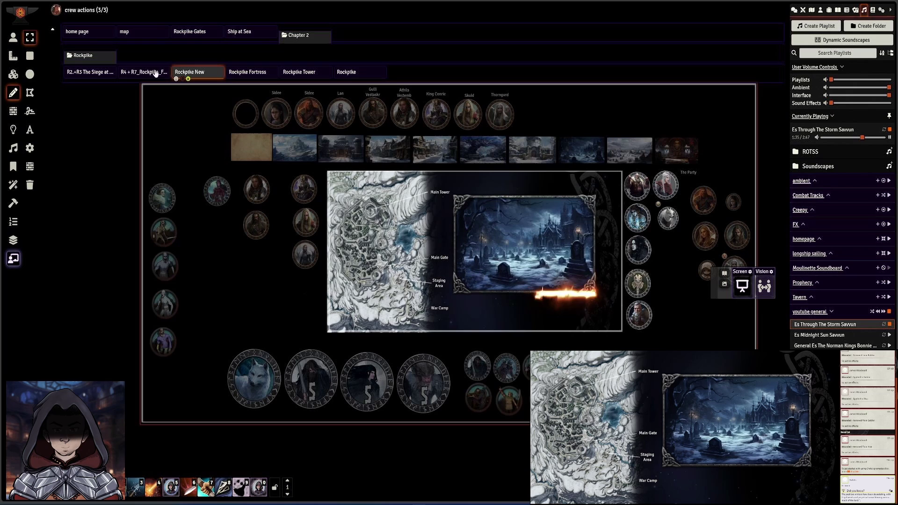
Return to the token controls and trigger the first portrait thumbnail to display the braided girl's portrait over the map
left_click(13, 37)
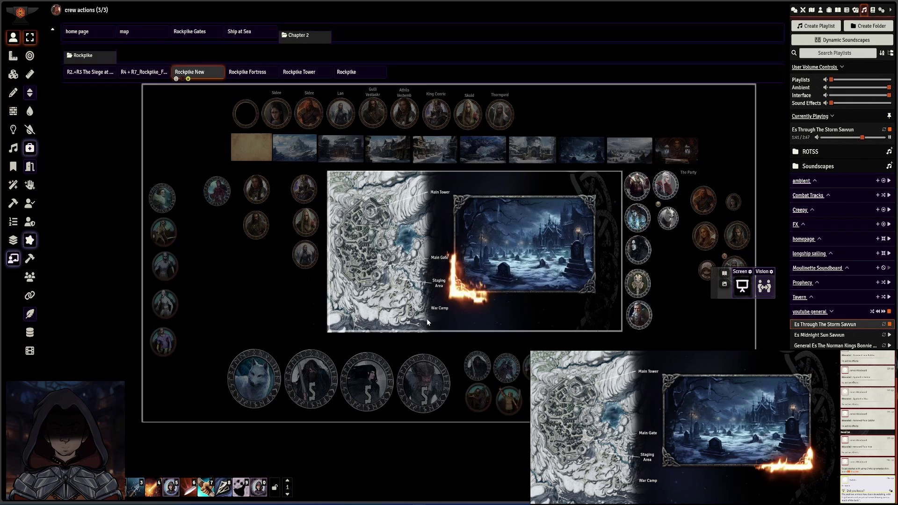
left_click(275, 120)
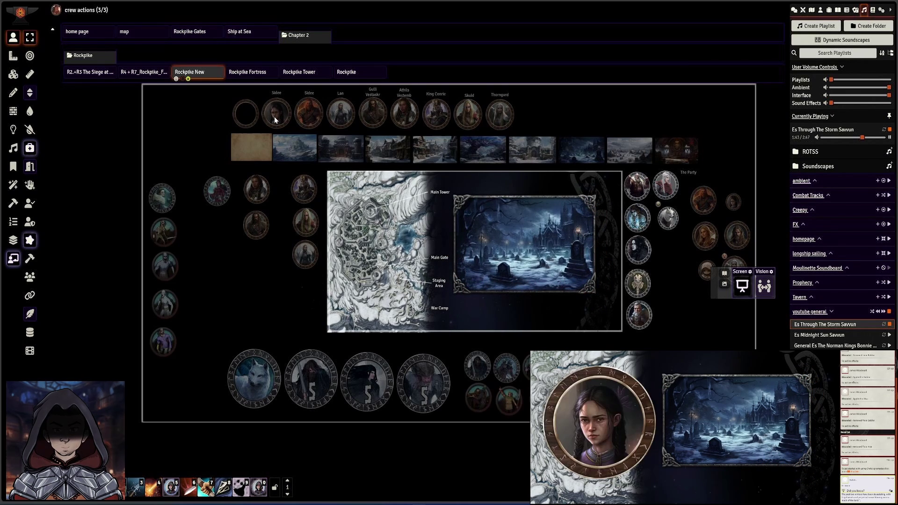